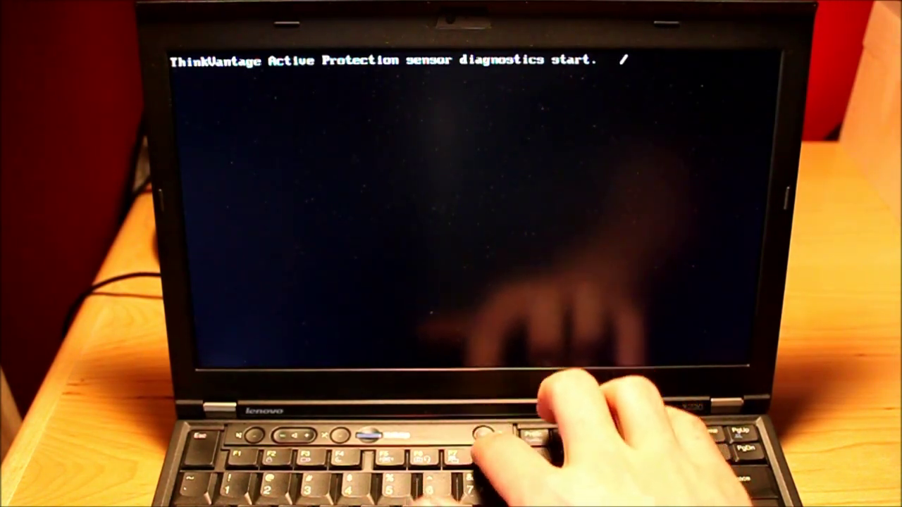
# Step: Open the Windows 7 advanced boot options at startup and choose Safe Mode with Networking
pyautogui.press('F8')
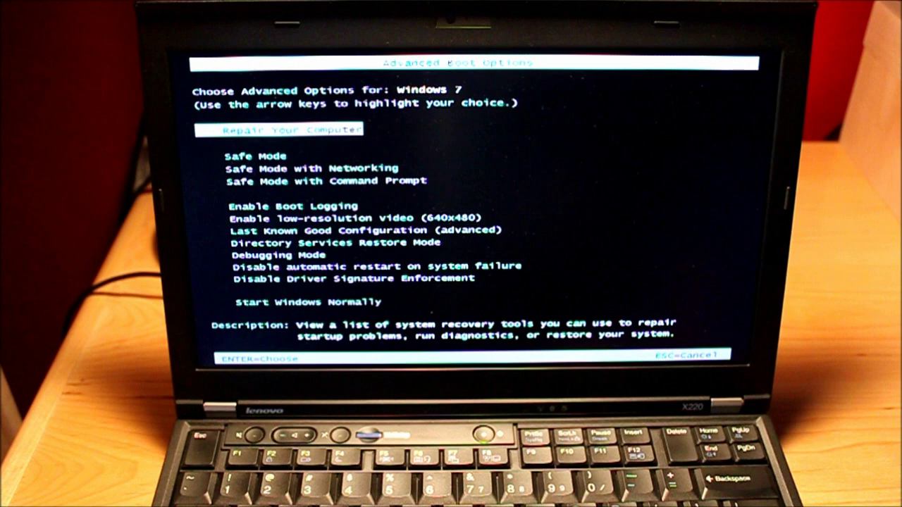
pyautogui.press('Down')
pyautogui.press('Down')
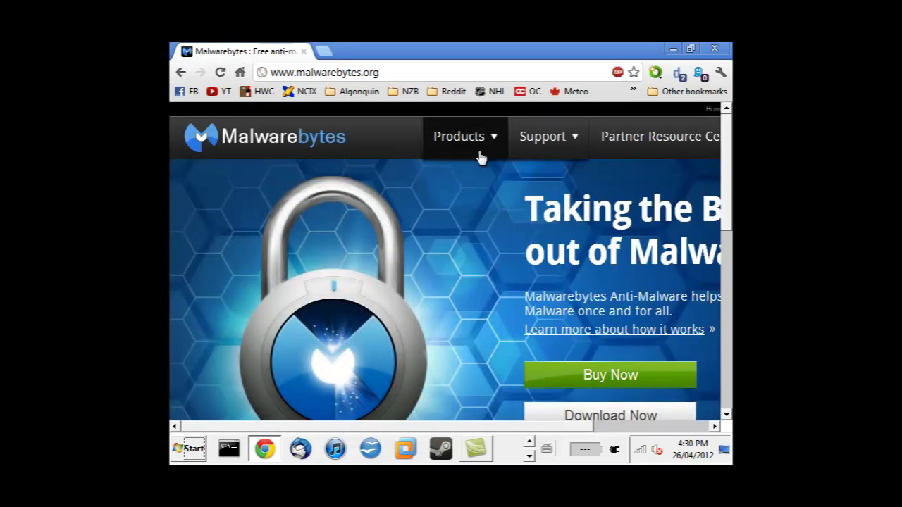
# Step: Open the Malwarebytes free product page on malwarebytes.org and follow the download link for the free version
pyautogui.moveTo(477, 141)
pyautogui.click(478, 171)
pyautogui.moveTo(527, 427); pyautogui.dragTo(640, 427)
pyautogui.moveTo(727, 175); pyautogui.dragTo(726, 340)
pyautogui.click(436, 310)
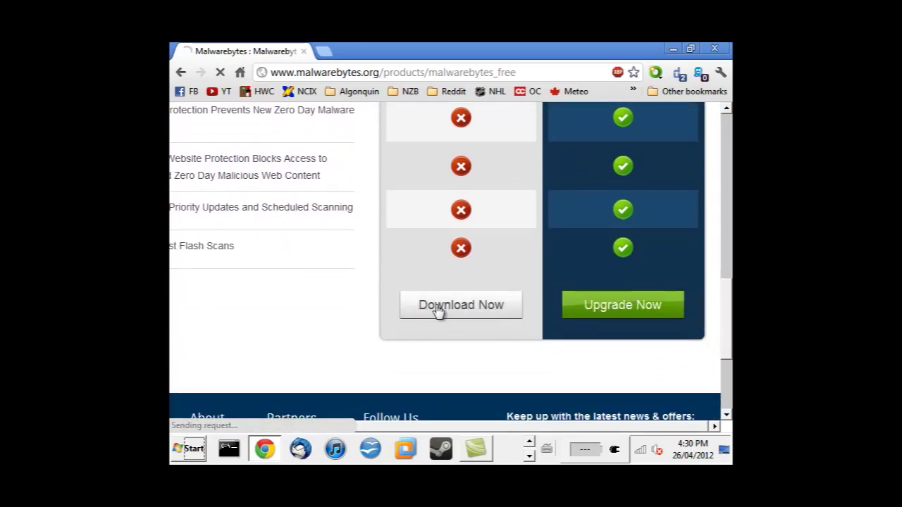
# Step: Download the Malwarebytes Anti-Malware setup file from CNET Download.com and run it
pyautogui.scroll(-3, 725, 169)
pyautogui.click(265, 262)
pyautogui.click(241, 421)
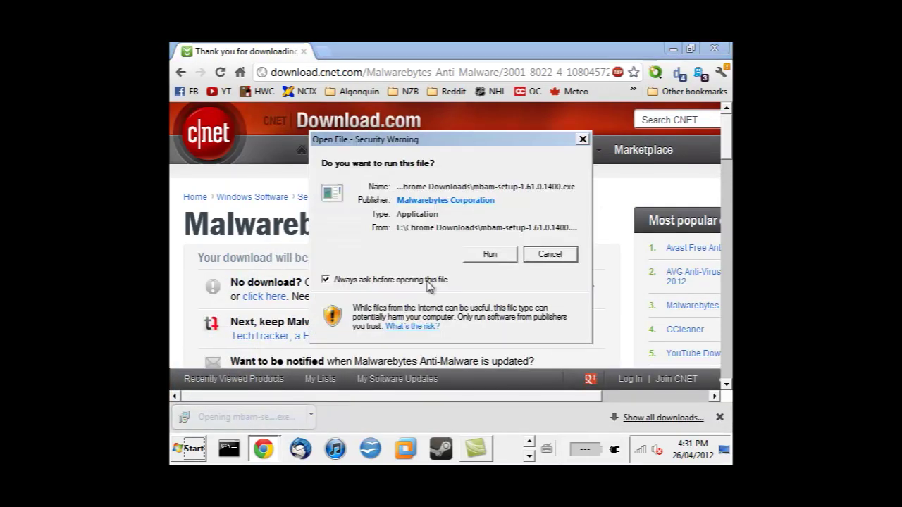
pyautogui.click(492, 255)
pyautogui.click(522, 274)
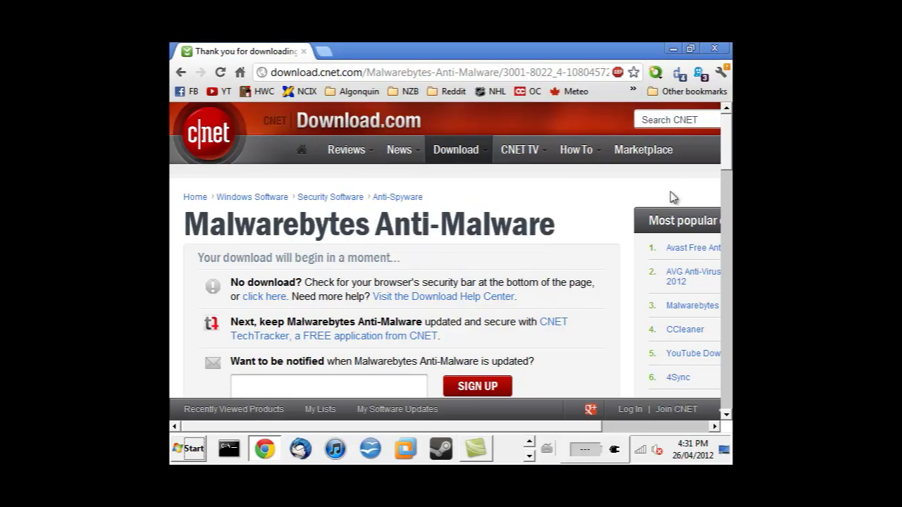
# Step: Minimise the browser, launch Malwarebytes Anti-Malware in a maximised window and start a quick scan
pyautogui.click(673, 51)
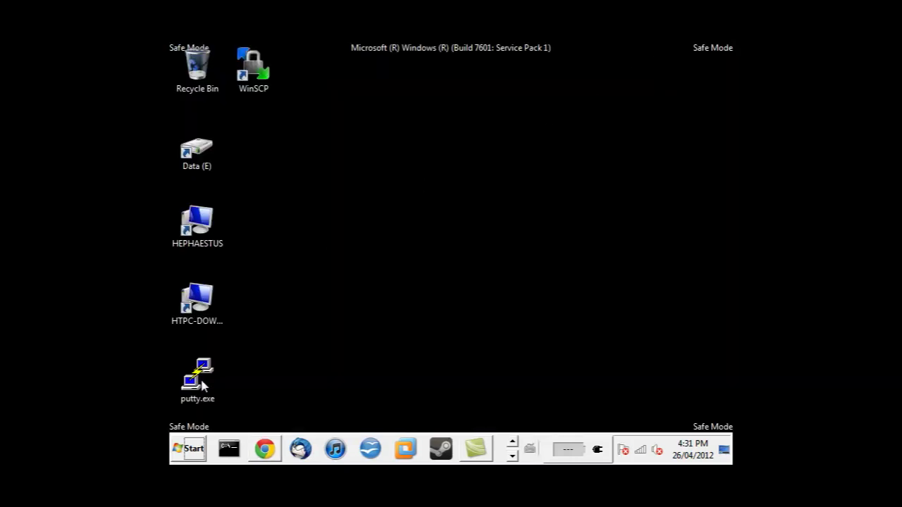
pyautogui.click(189, 449)
pyautogui.click(274, 173)
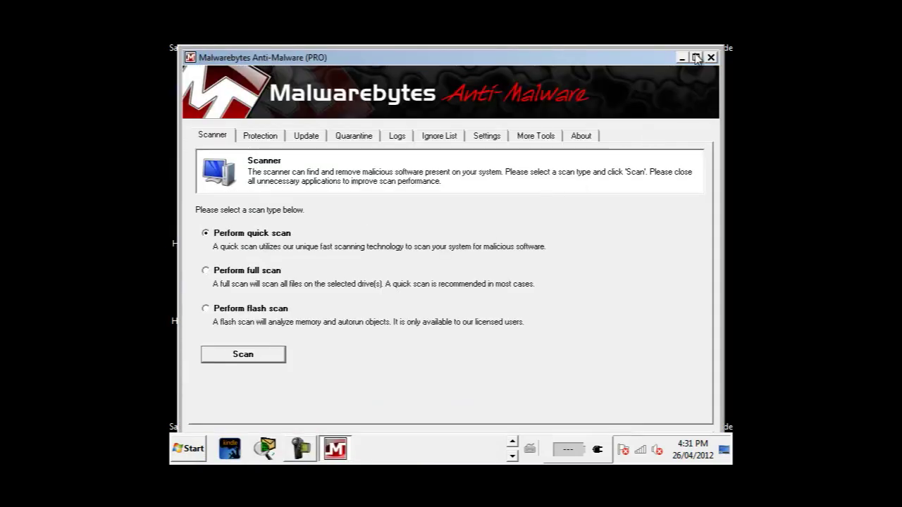
pyautogui.click(697, 58)
pyautogui.click(240, 351)
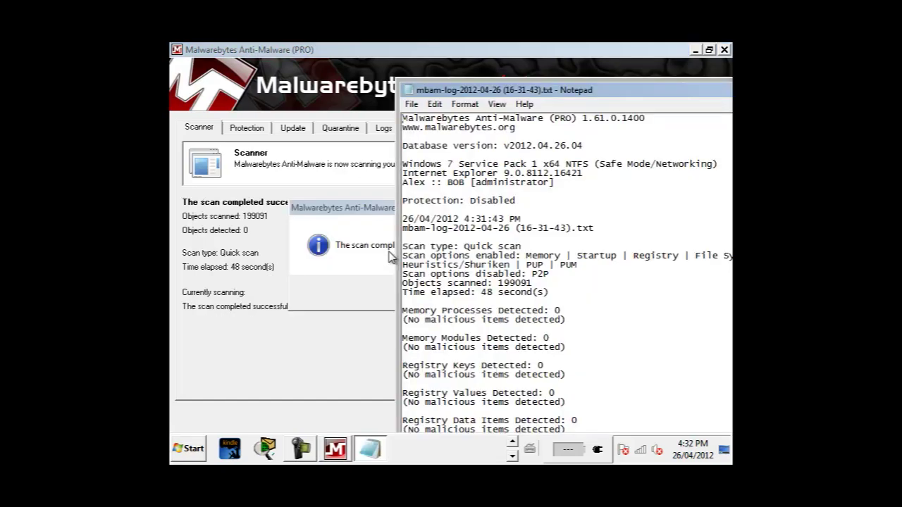
# Step: Move the Notepad scan log into view, then close it and dismiss the scan completion message
pyautogui.moveTo(585, 90); pyautogui.dragTo(372, 93)
pyautogui.click(713, 85)
pyautogui.click(695, 50)
pyautogui.click(576, 294)
pyautogui.press('Tab')
pyautogui.click(677, 420)
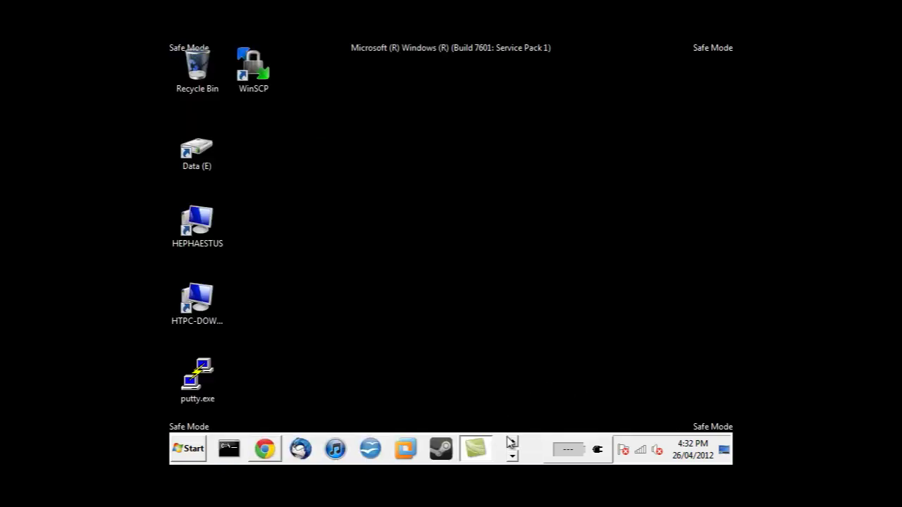
# Step: Close Malwarebytes Anti-Malware and restart the computer into normal Windows mode
pyautogui.click(512, 456)
pyautogui.click(334, 450)
pyautogui.click(724, 50)
pyautogui.click(198, 448)
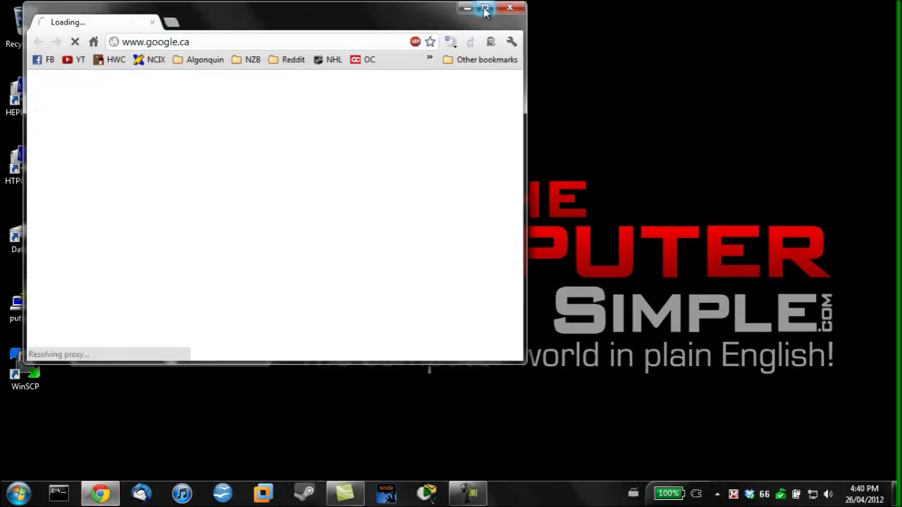
# Step: Maximise the browser, search the web for Microsoft Security Essentials and open its download page
pyautogui.click(485, 10)
pyautogui.write('microsoft se')
pyautogui.click(419, 255)
pyautogui.click(343, 186)
pyautogui.click(319, 298)
pyautogui.click(87, 406)
# Step: Open the computer's system properties to check the Windows system type
pyautogui.click(19, 492)
pyautogui.rightClick(227, 156)
pyautogui.click(276, 267)
pyautogui.click(486, 7)
# Step: Open Microsoft Security Essentials and start a quick scan of the PC
pyautogui.click(315, 299)
pyautogui.click(304, 331)
pyautogui.click(379, 298)
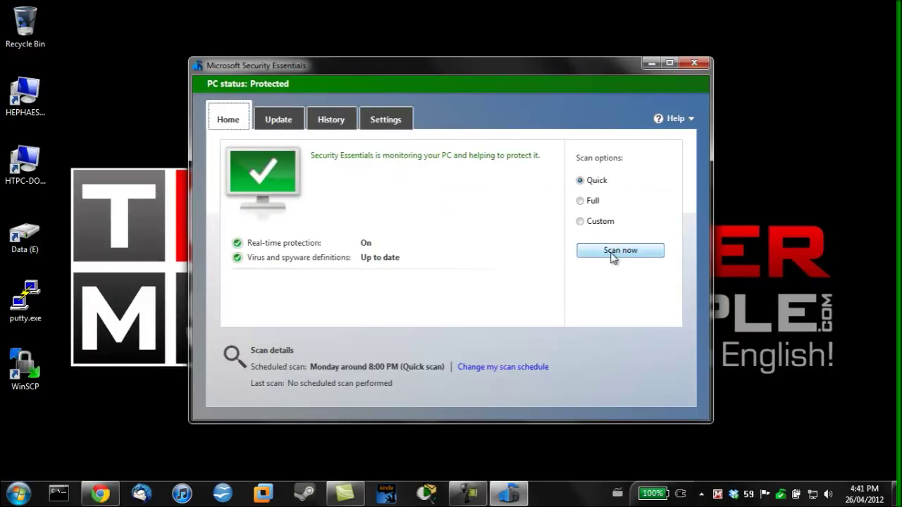
pyautogui.click(611, 253)
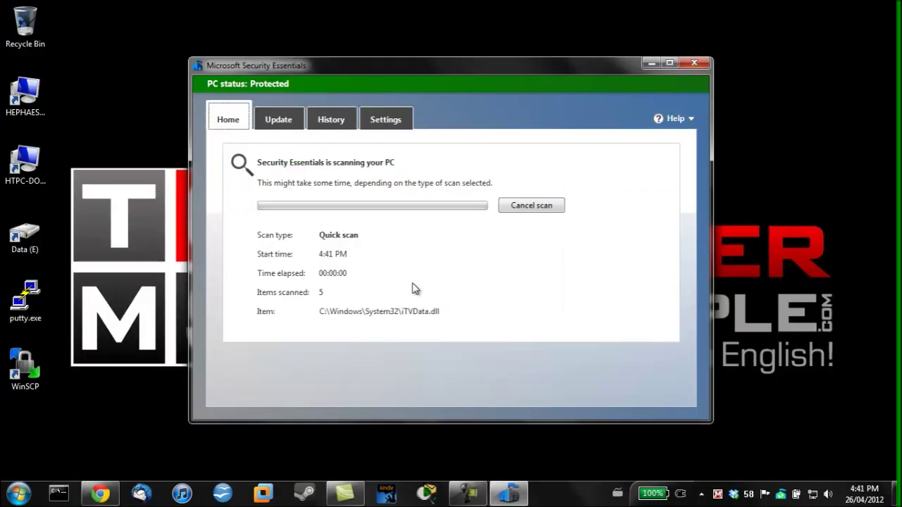